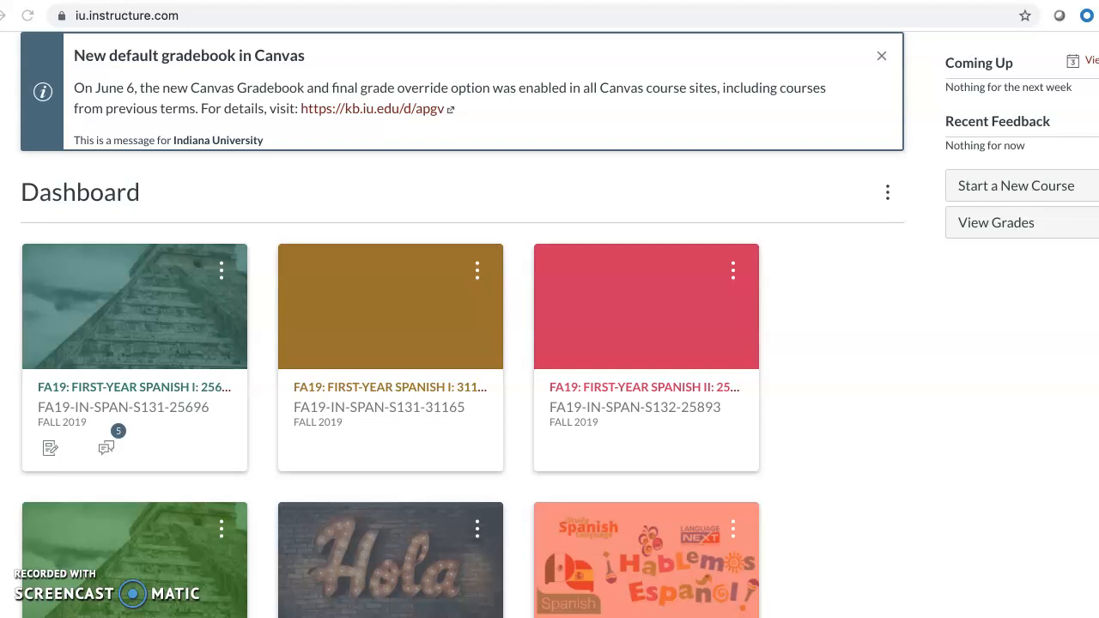
Open the Import Content page from the settings of the FA19 First-Year Spanish II 25893 course.
left_click(612, 393)
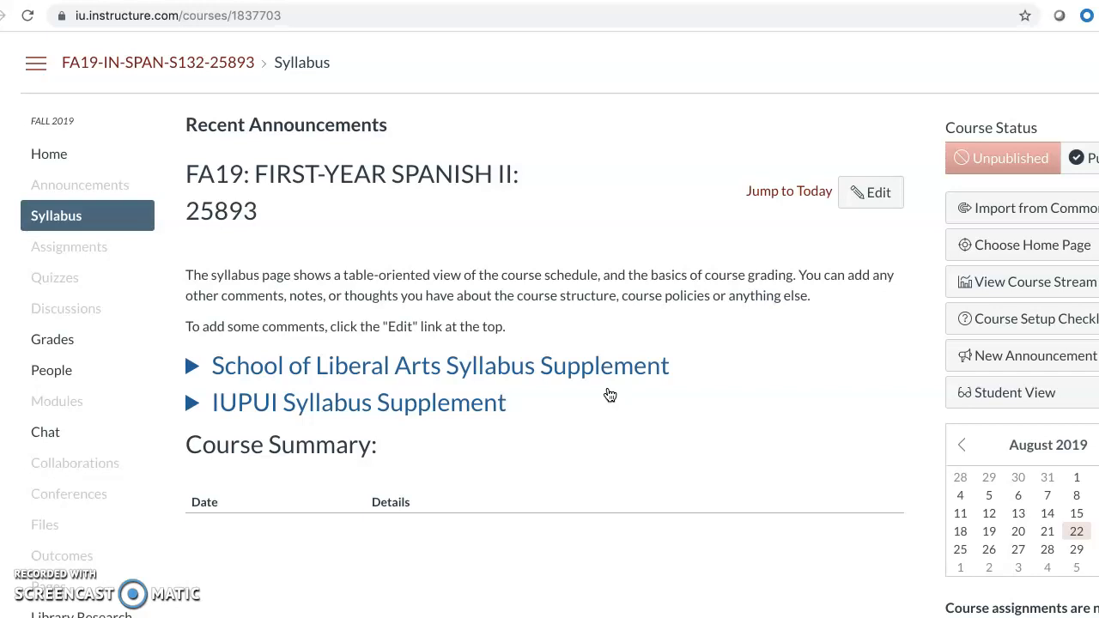
scroll(456, 428, "down", 10)
scroll(455, 428, "down", 2)
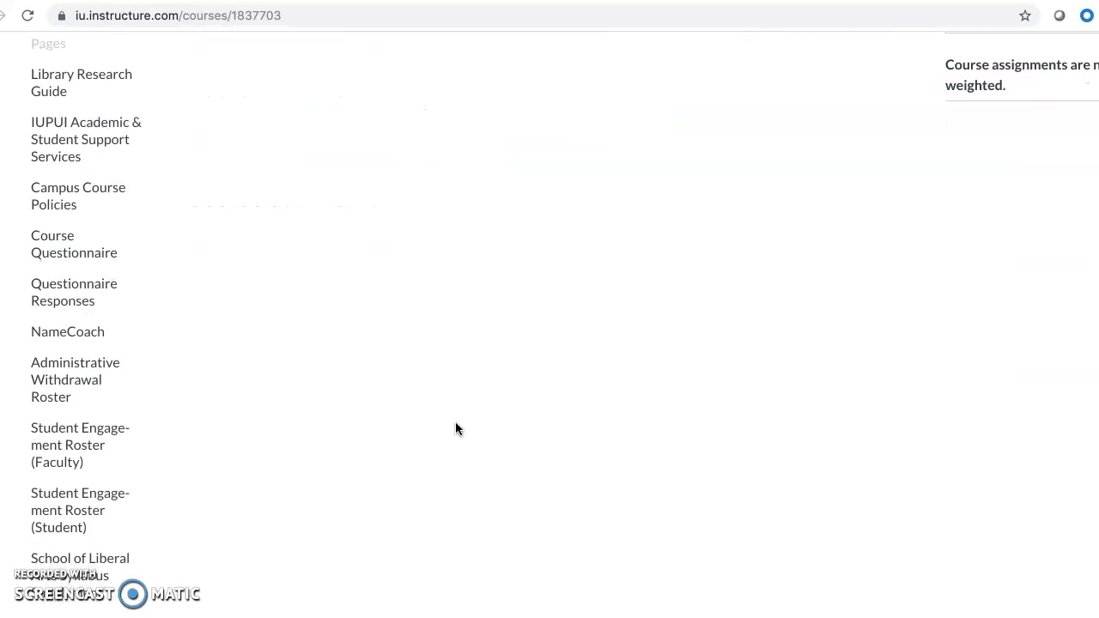
scroll(455, 427, "up", 1)
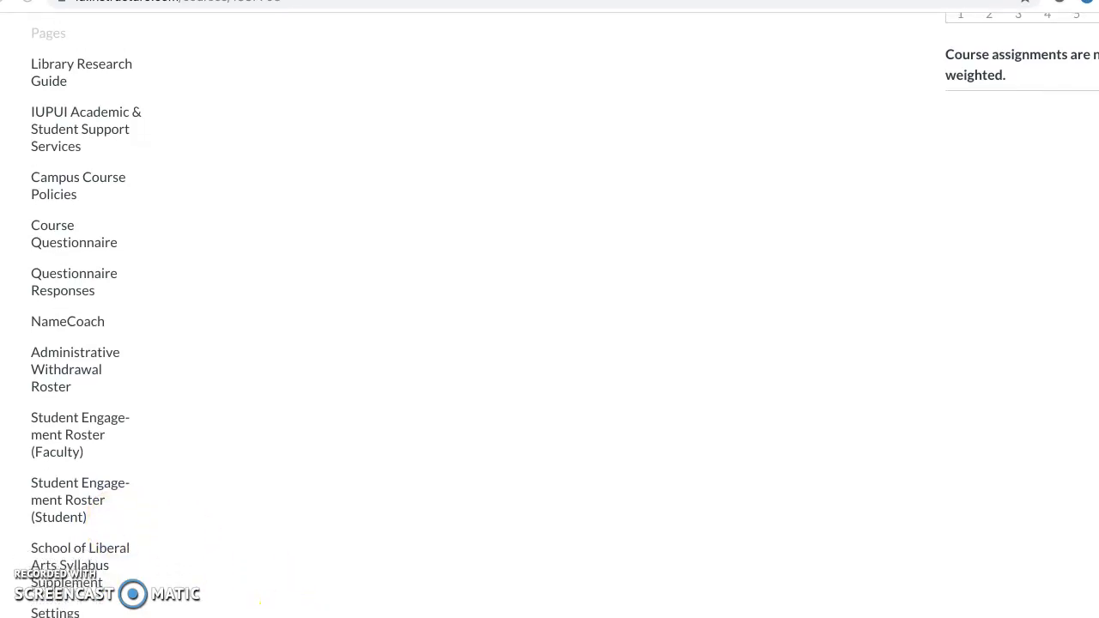
left_click(62, 612)
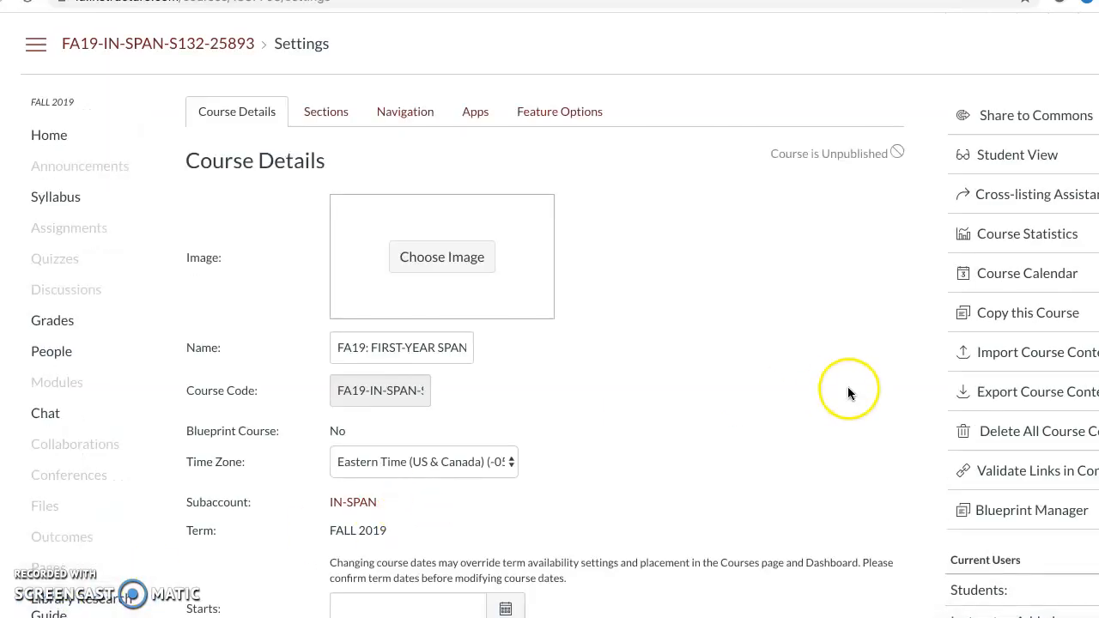
left_click(1015, 358)
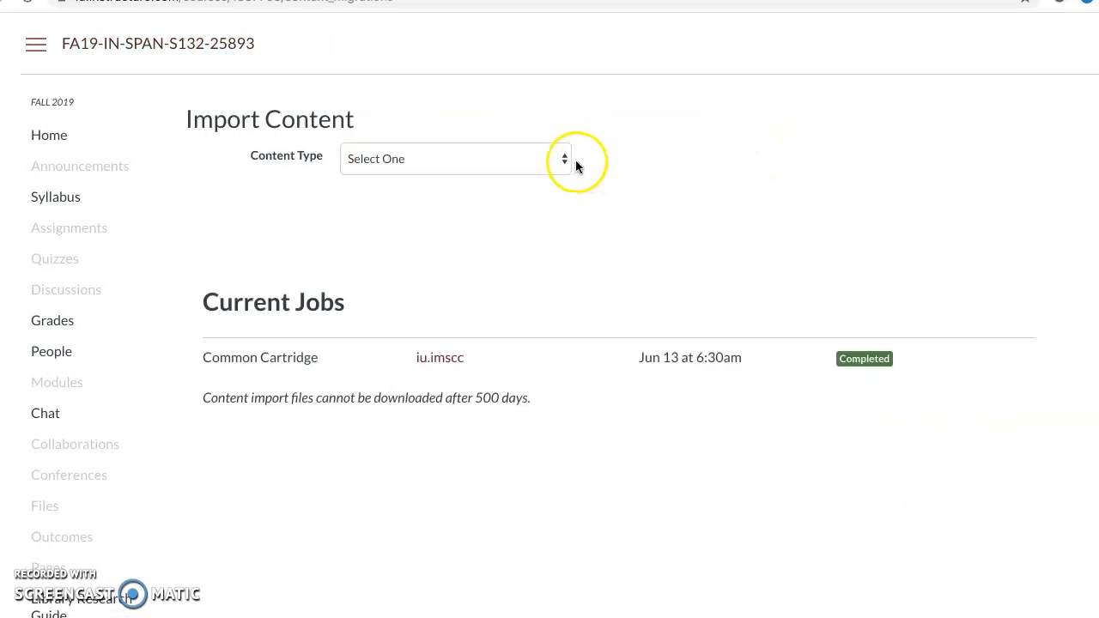
Import all content from the 132 Master Canvas course into this course with the Copy a Canvas Course option.
left_click(563, 163)
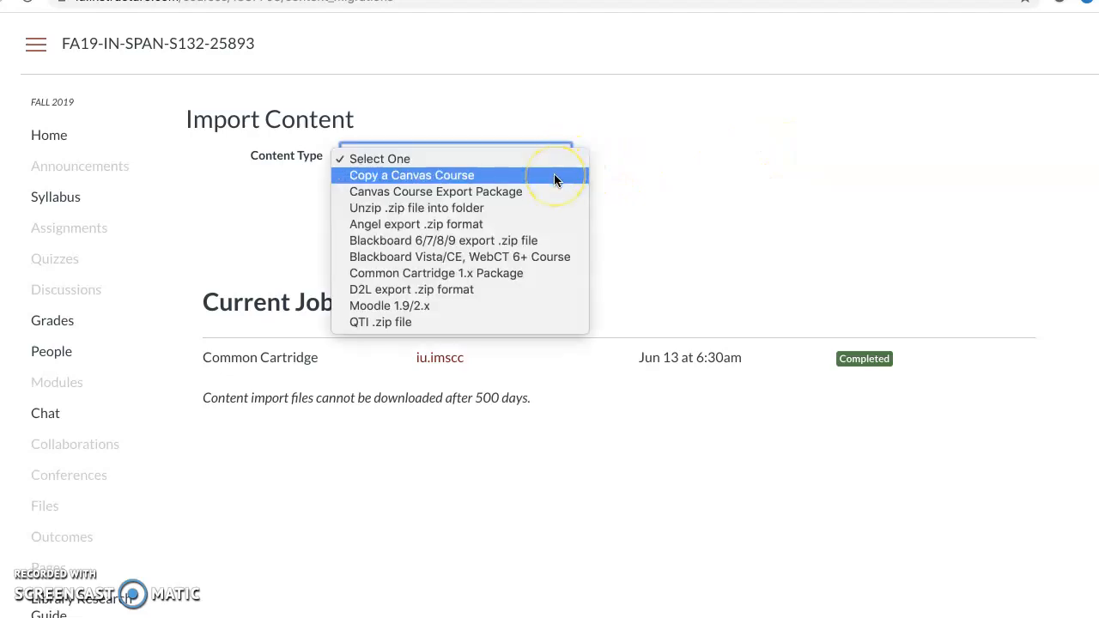
left_click(556, 176)
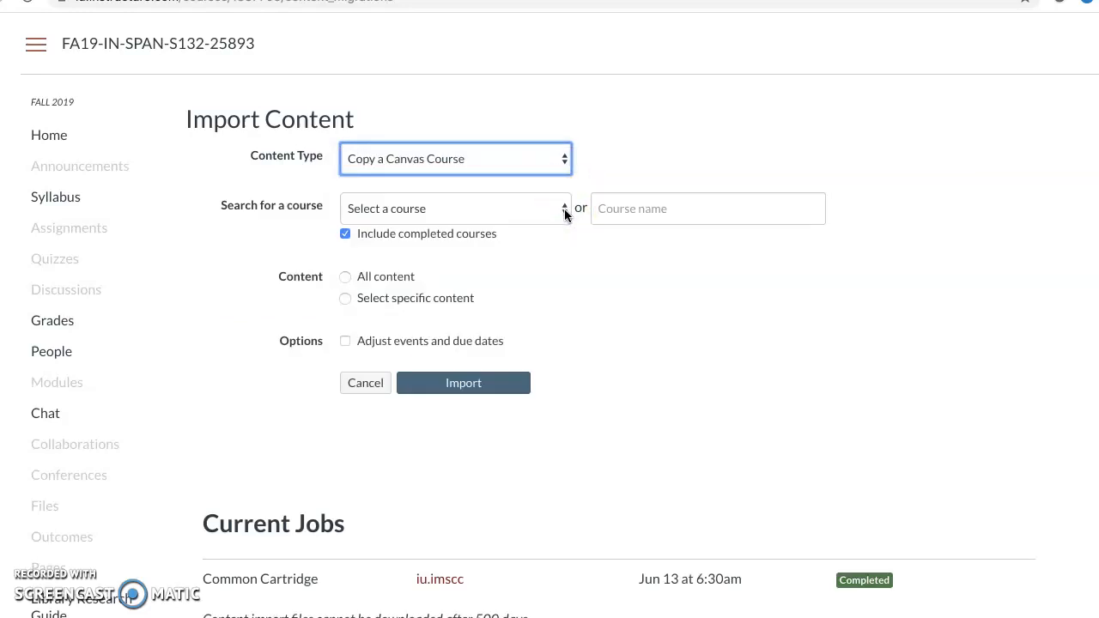
left_click(564, 210)
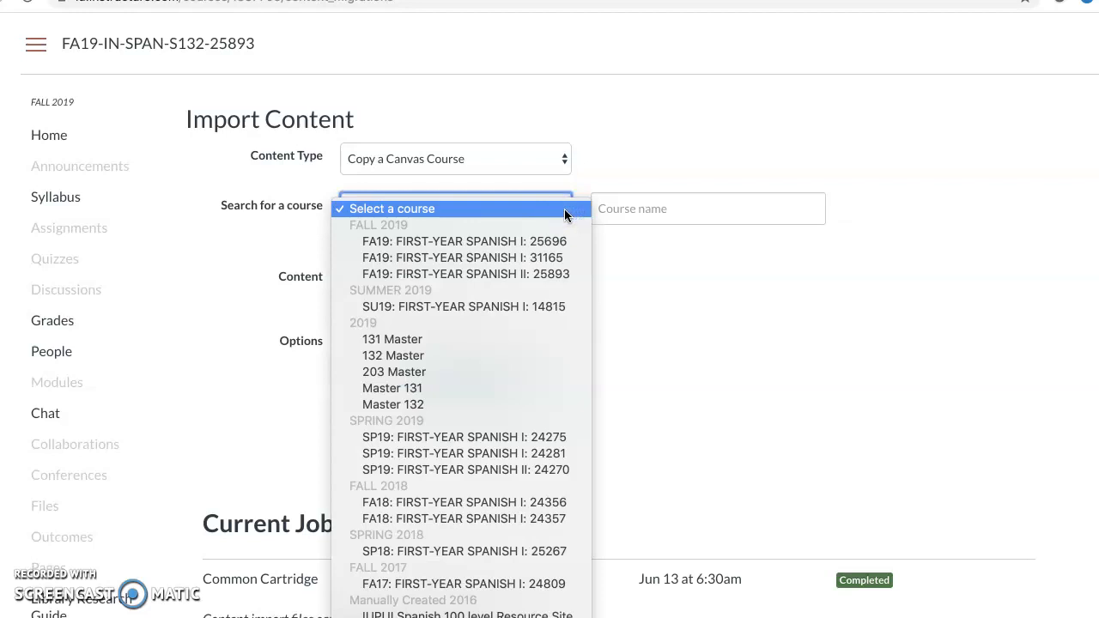
left_click(420, 356)
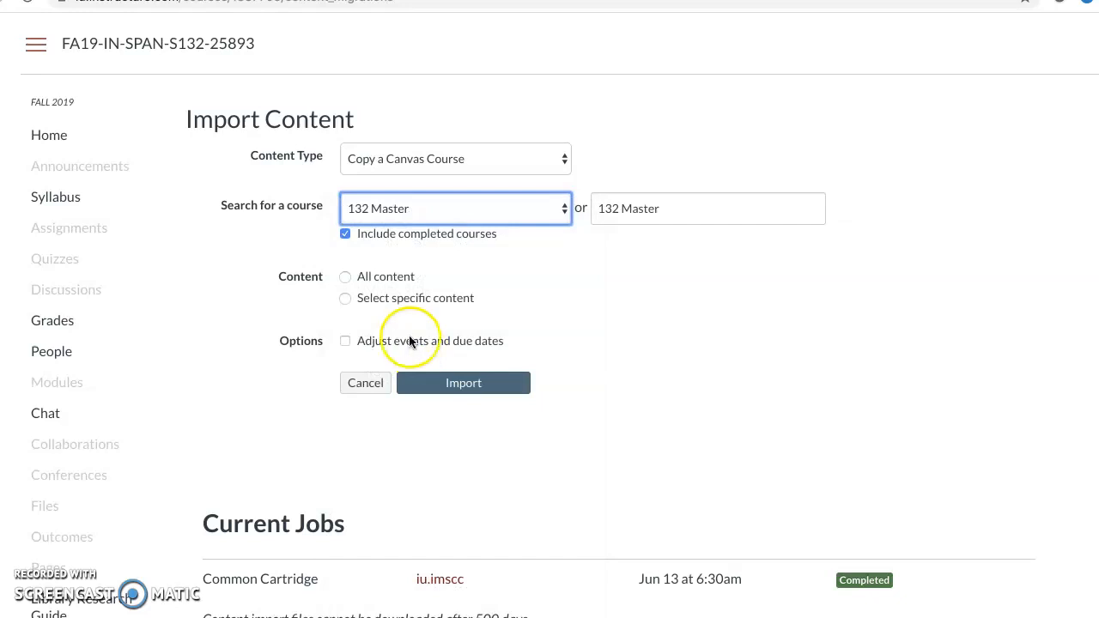
left_click(347, 278)
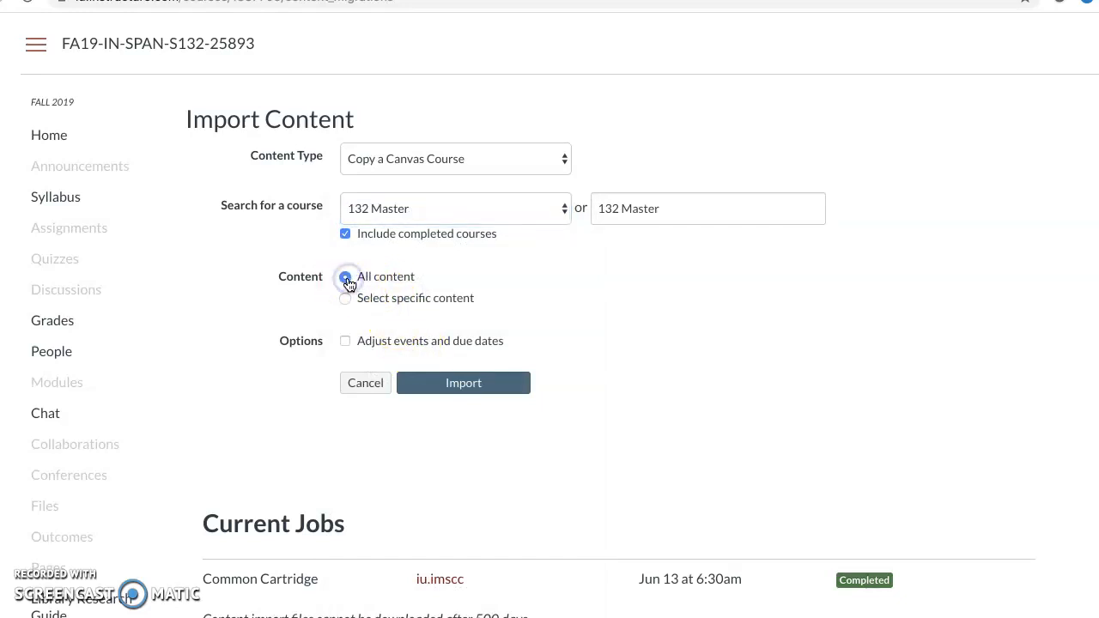
left_click(490, 383)
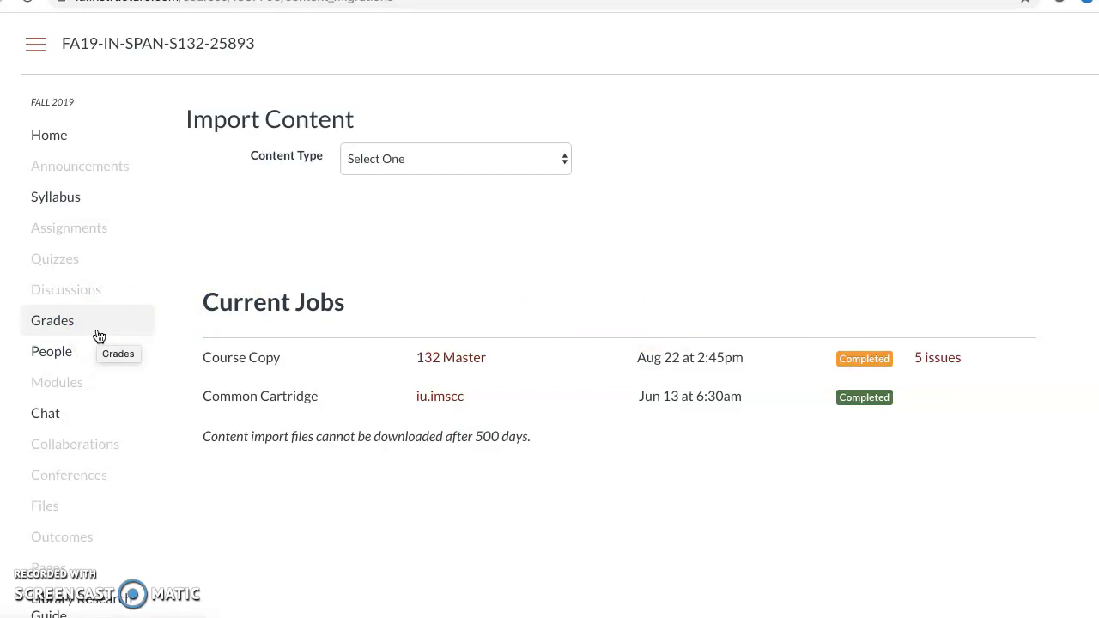
Check the course's navigation settings to see whether McGraw-Hill Connect is among the items shown to students.
scroll(99, 335, "down", 4)
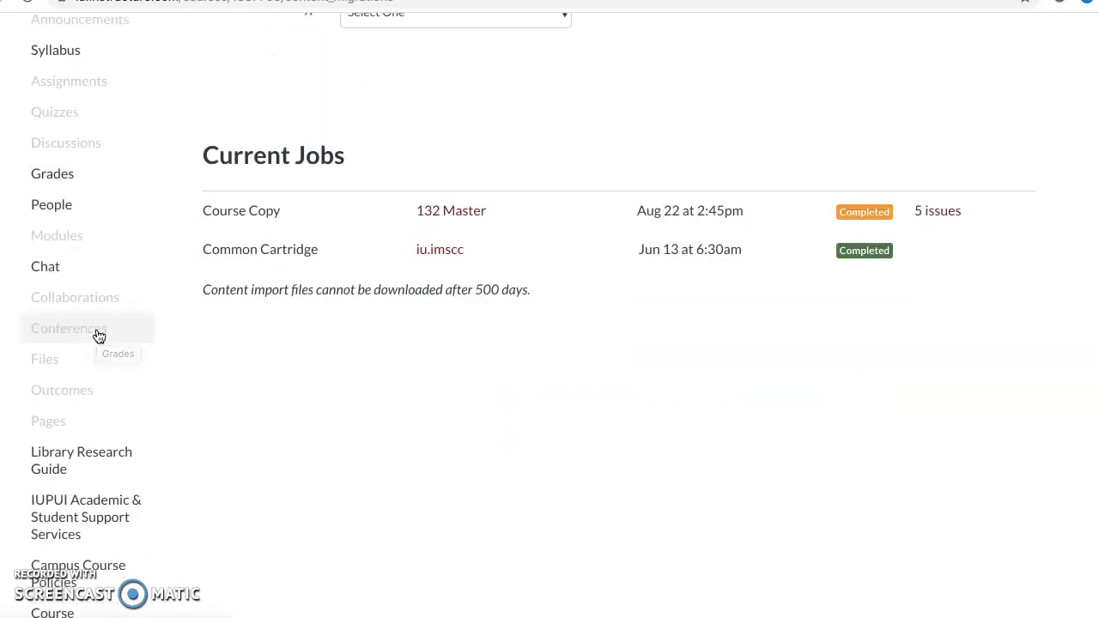
scroll(99, 336, "down", 2)
scroll(99, 336, "down", 1)
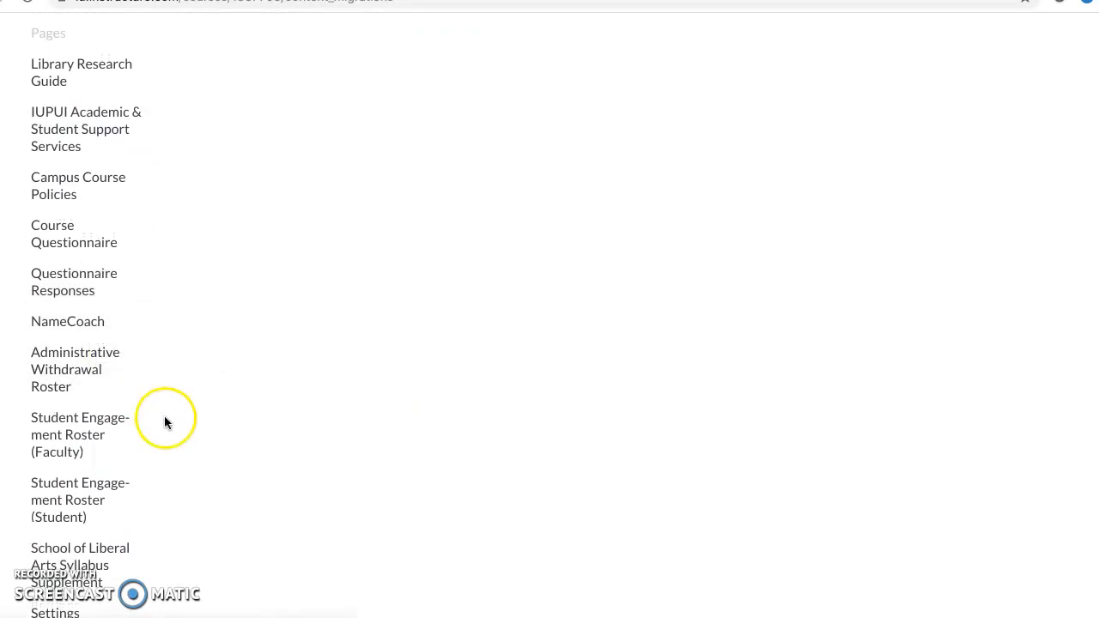
left_click(67, 612)
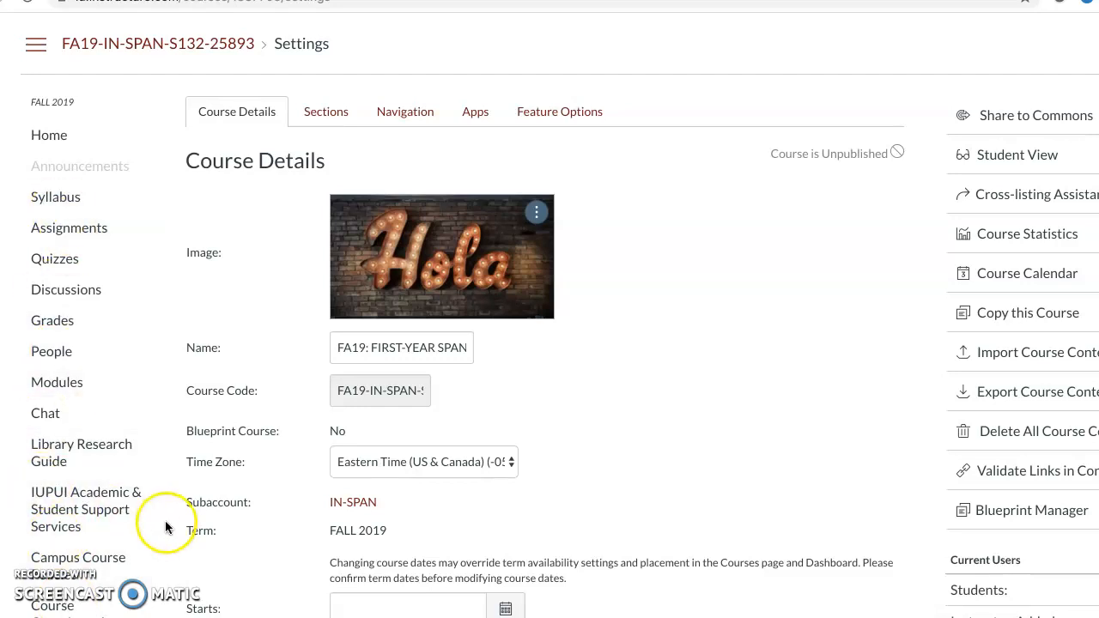
left_click(406, 112)
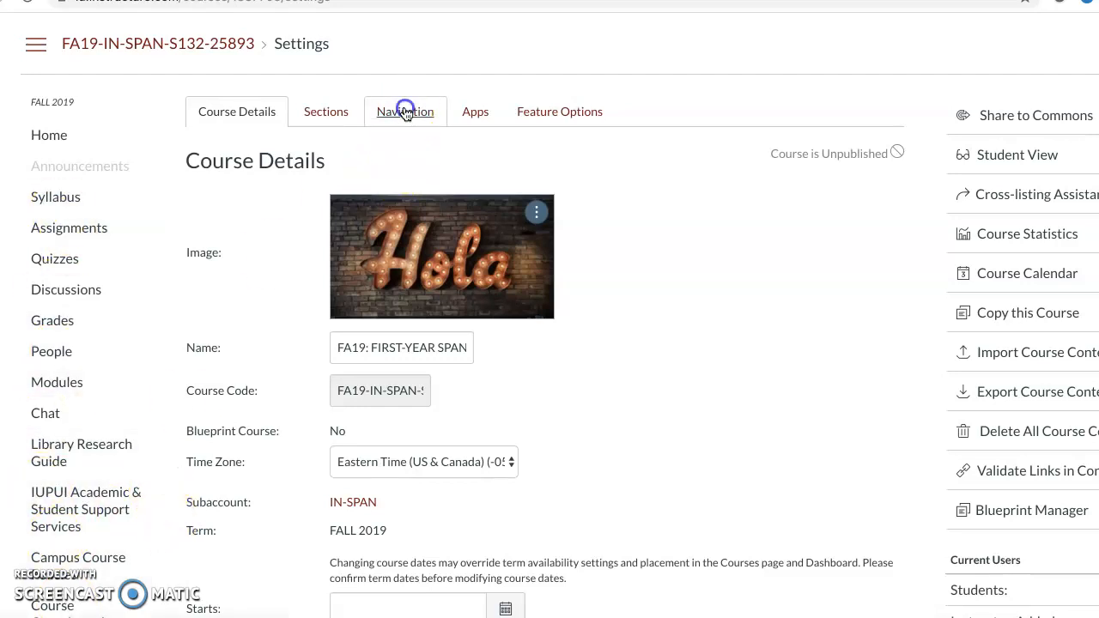
scroll(351, 341, "down", 4)
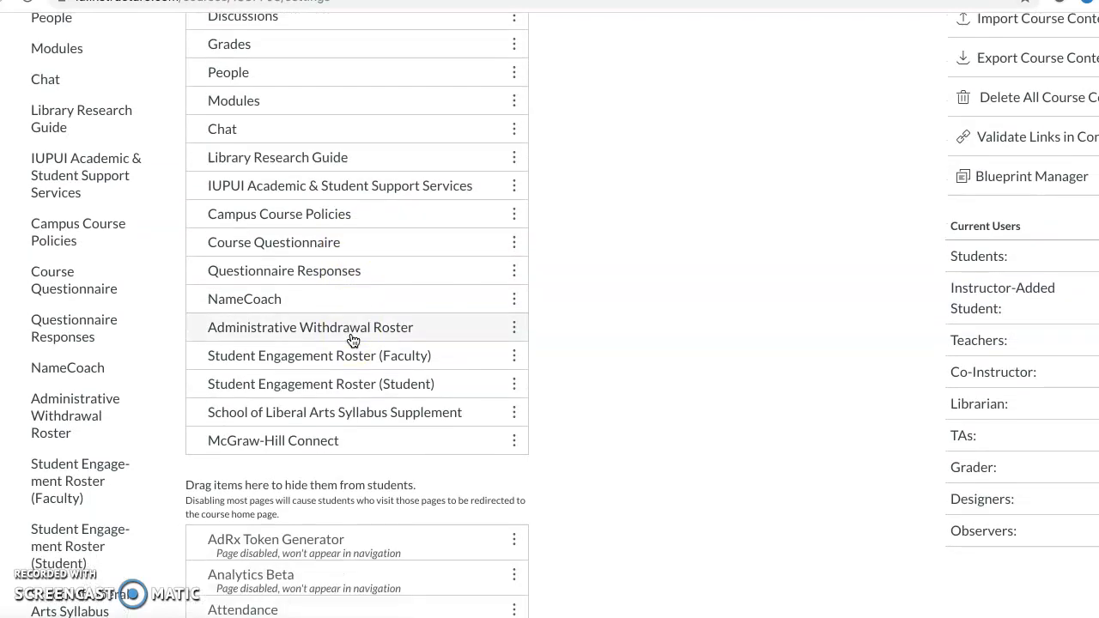
scroll(353, 341, "down", 1)
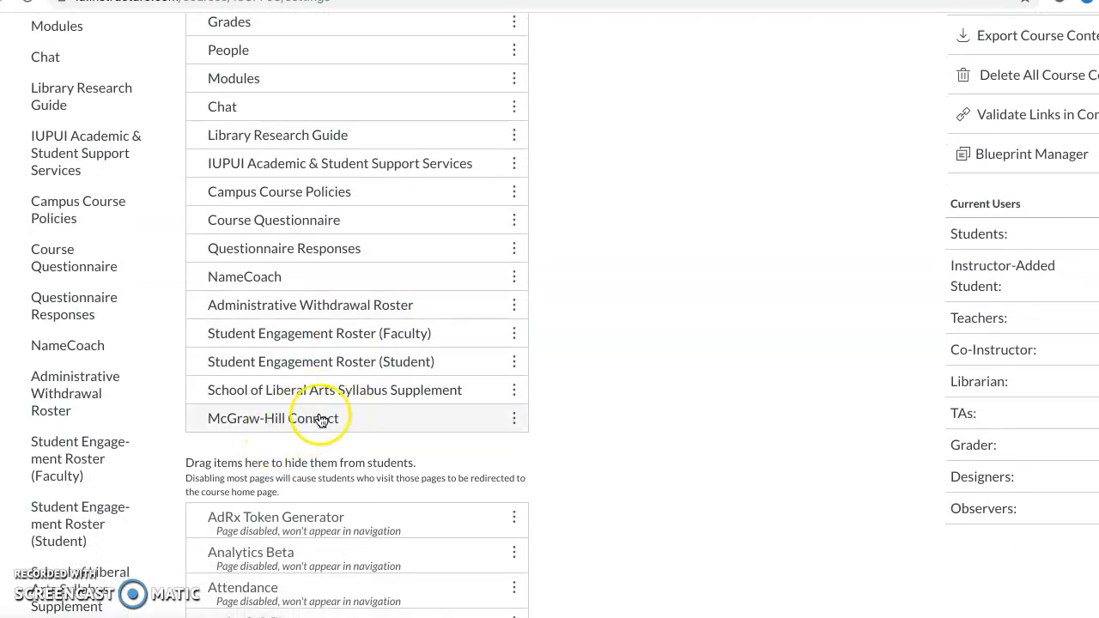
scroll(149, 462, "down", 5)
scroll(150, 465, "up", 3)
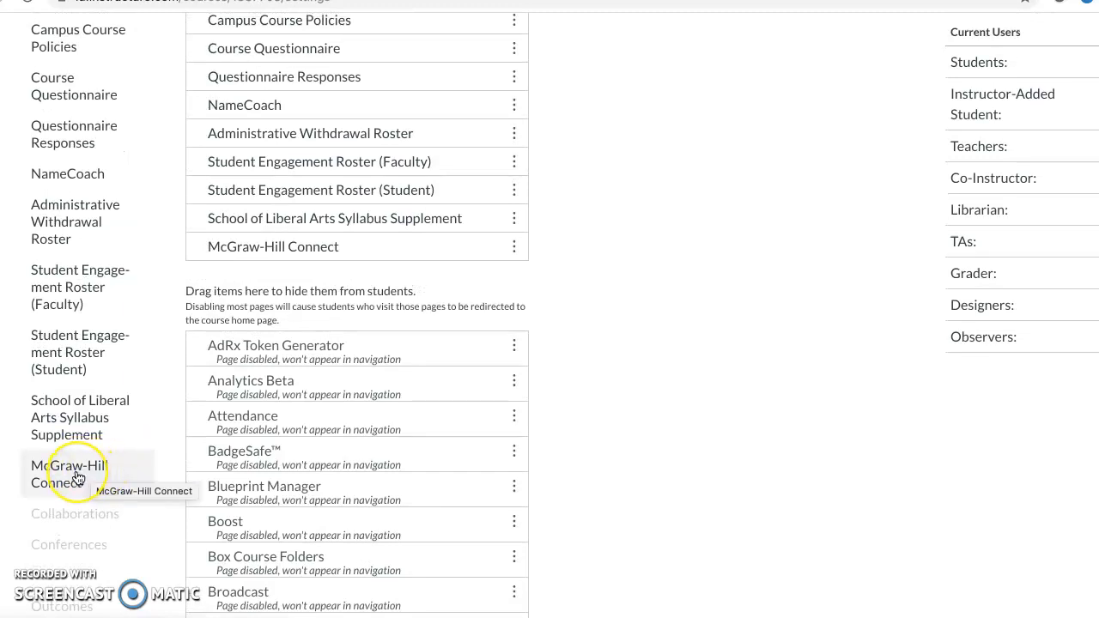
Authorize McGraw-Hill Campus to access the Canvas account and open the pairing page for a Connect section.
left_click(76, 474)
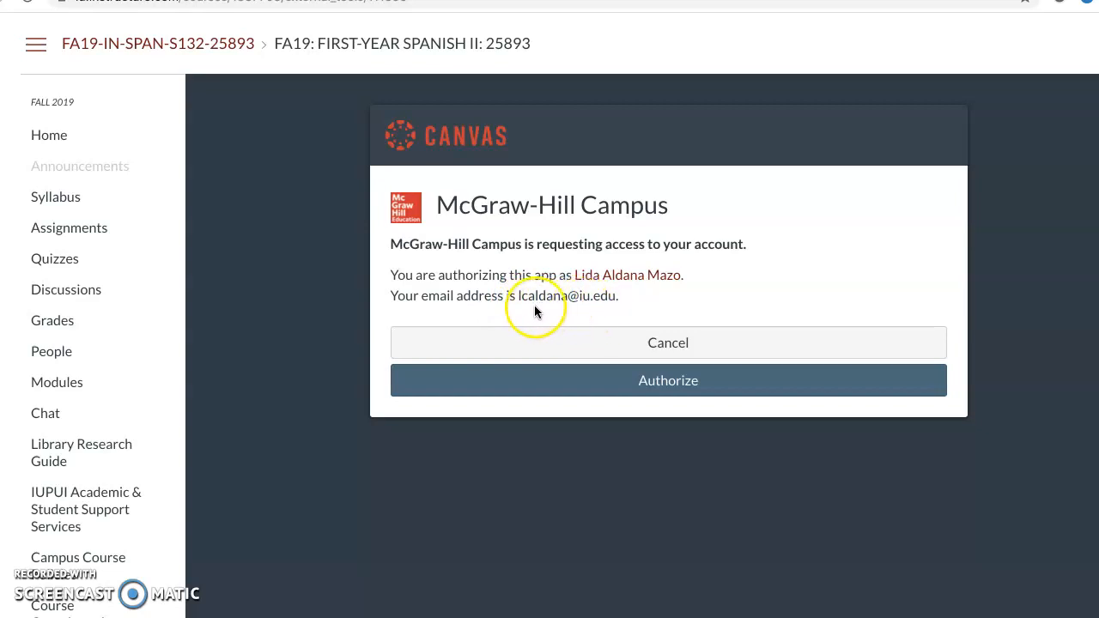
left_click(668, 386)
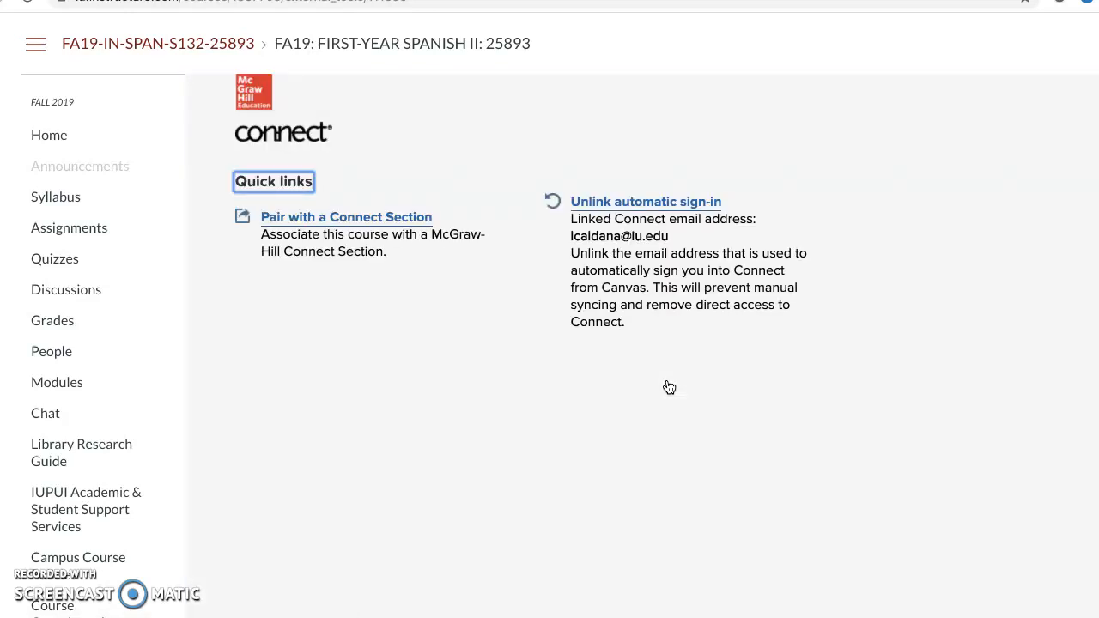
left_click(350, 221)
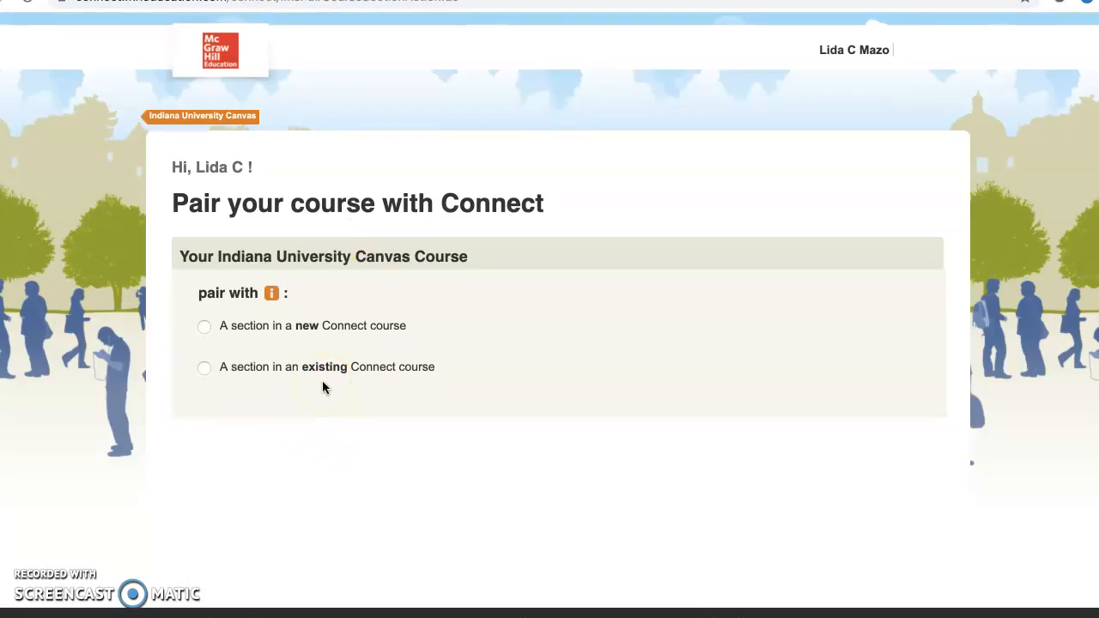
Pair the course with the Fall 2019 1 section of the existing Connect course IUPUI SPAN 132 MASTER.
left_click(204, 368)
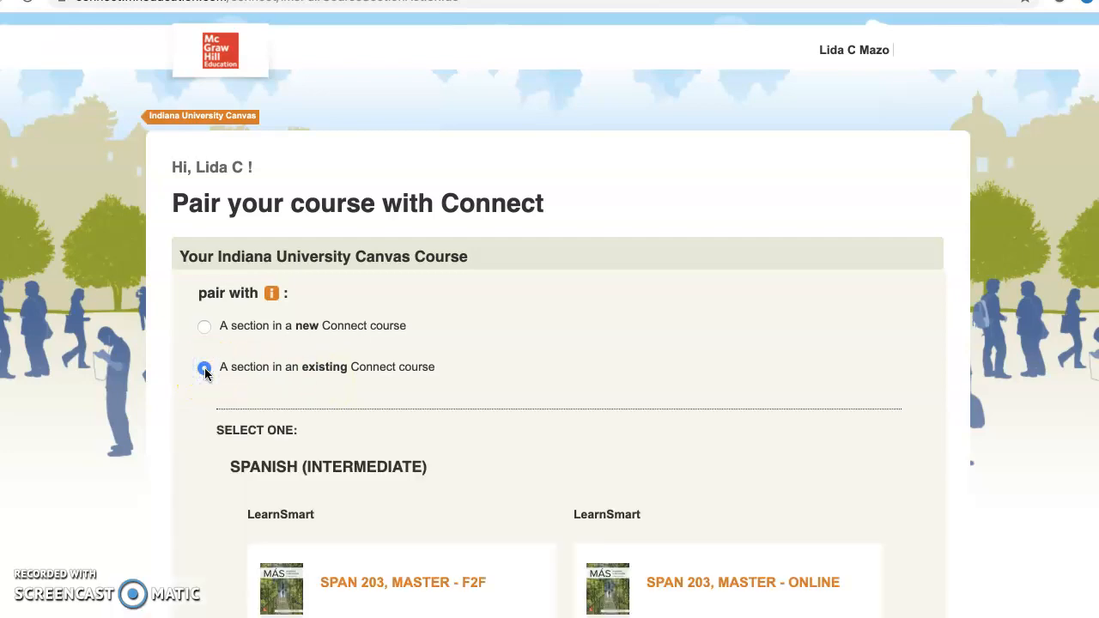
scroll(130, 409, "down", 2)
scroll(130, 410, "down", 1)
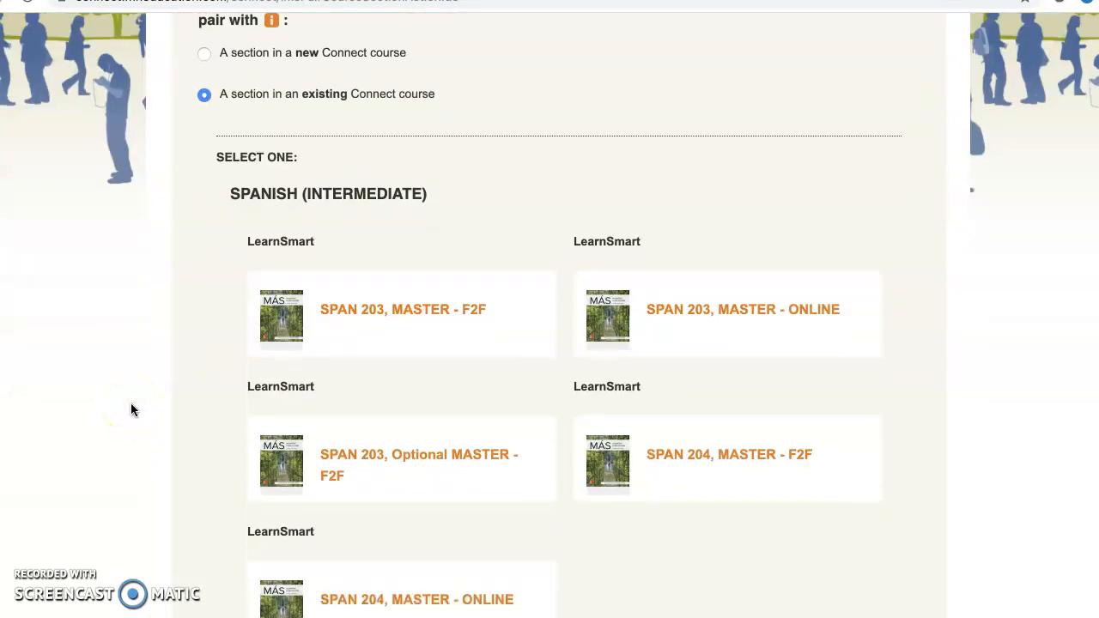
scroll(130, 410, "down", 1)
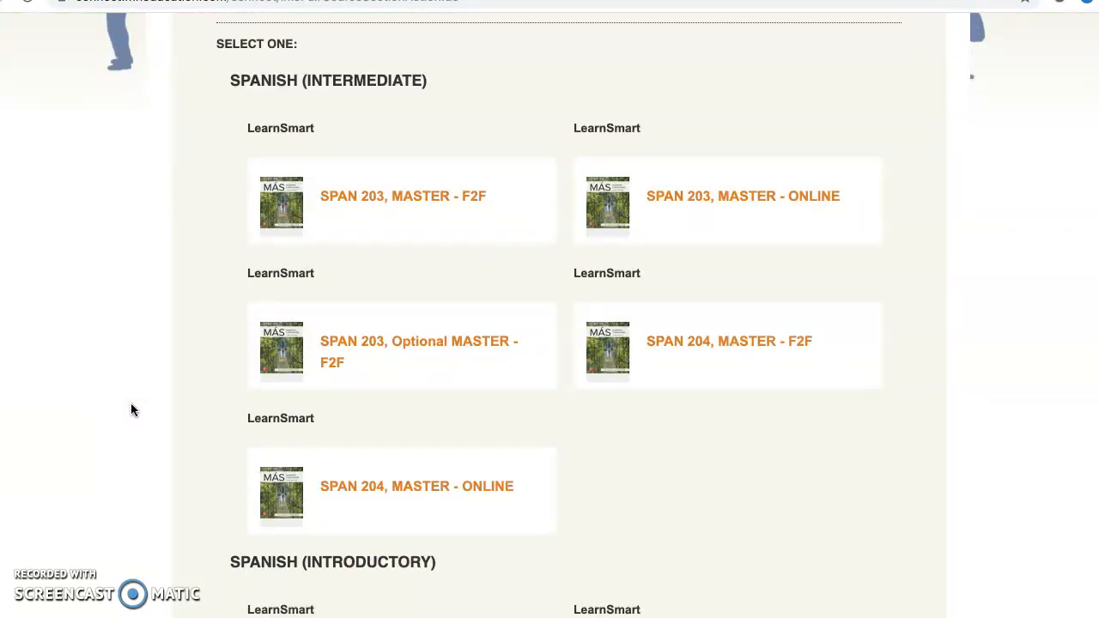
scroll(130, 410, "down", 3)
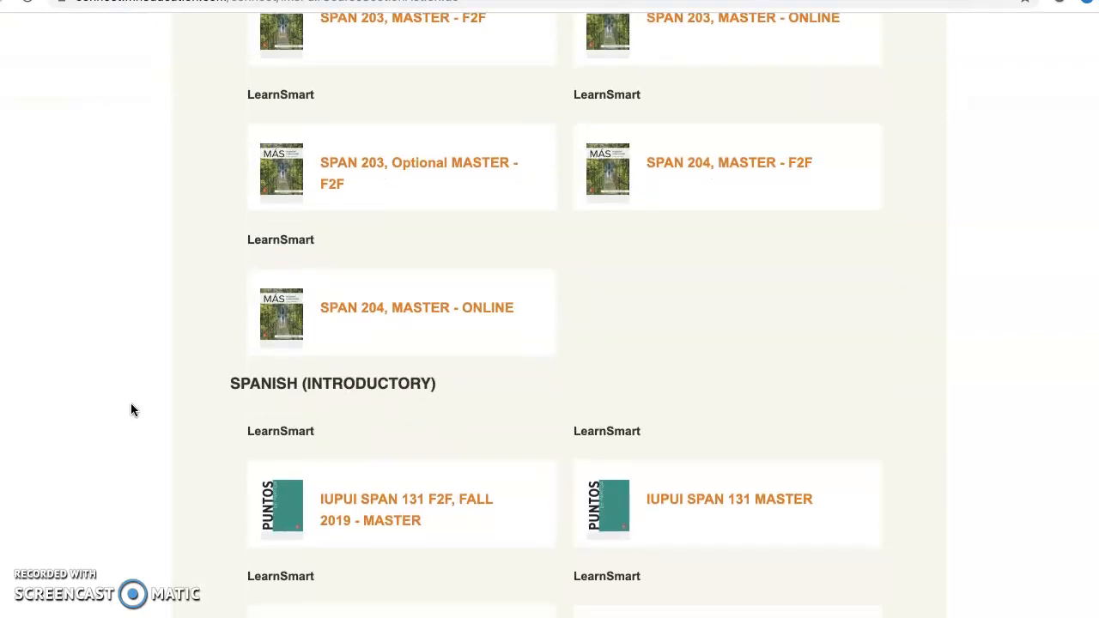
scroll(131, 409, "down", 1)
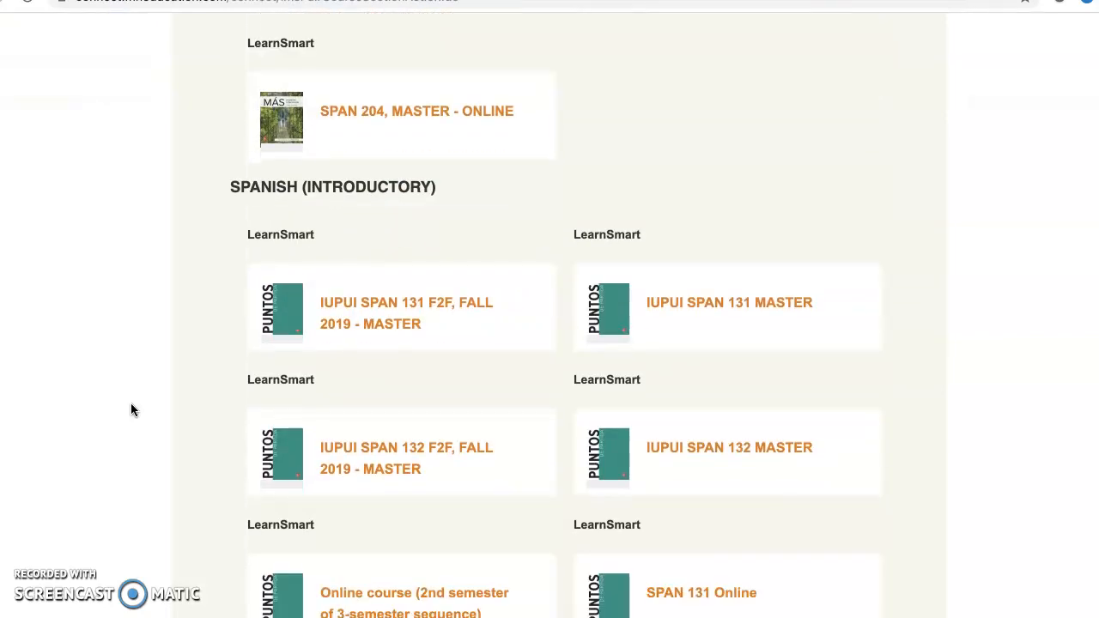
left_click(606, 436)
left_click(728, 449)
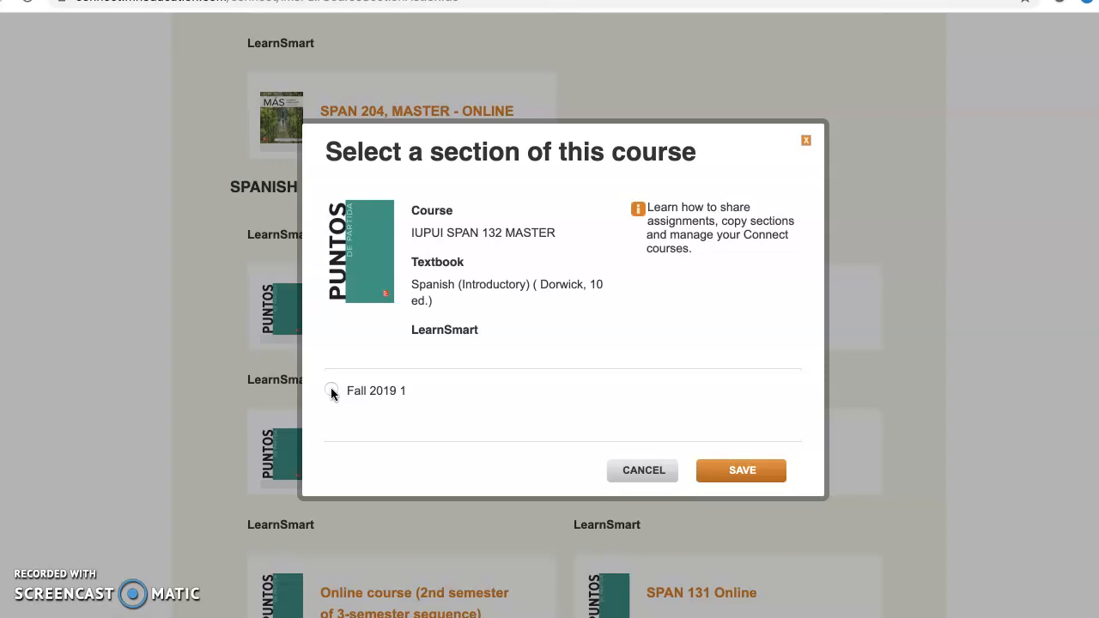
left_click(332, 391)
left_click(735, 471)
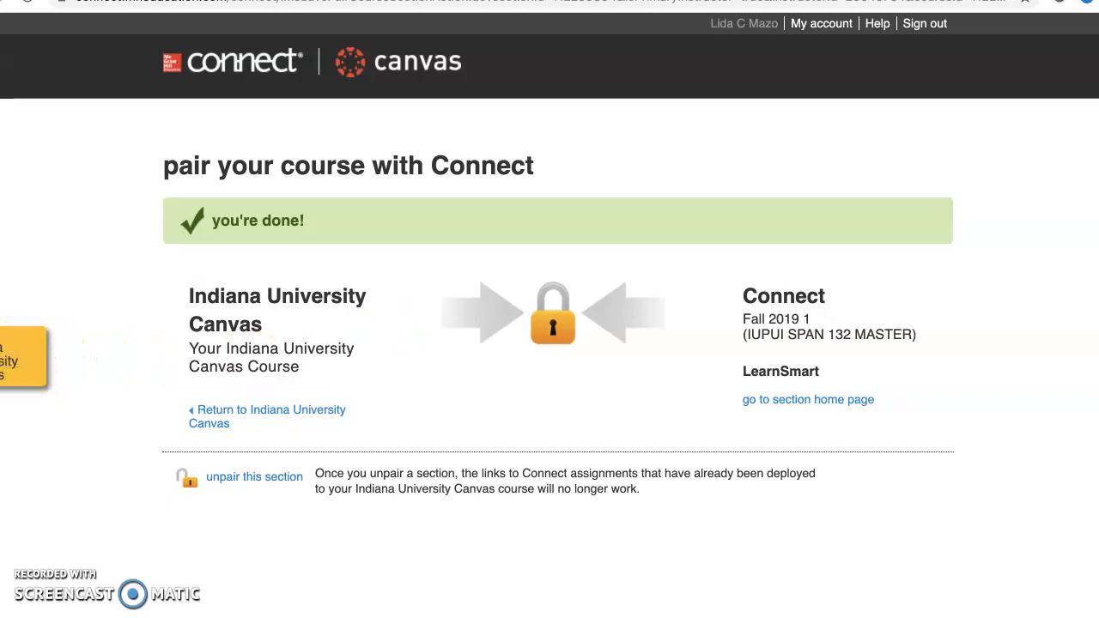
Return to Canvas, view the paired Connect section's home page, and come back to the Canvas course.
left_click(30, 365)
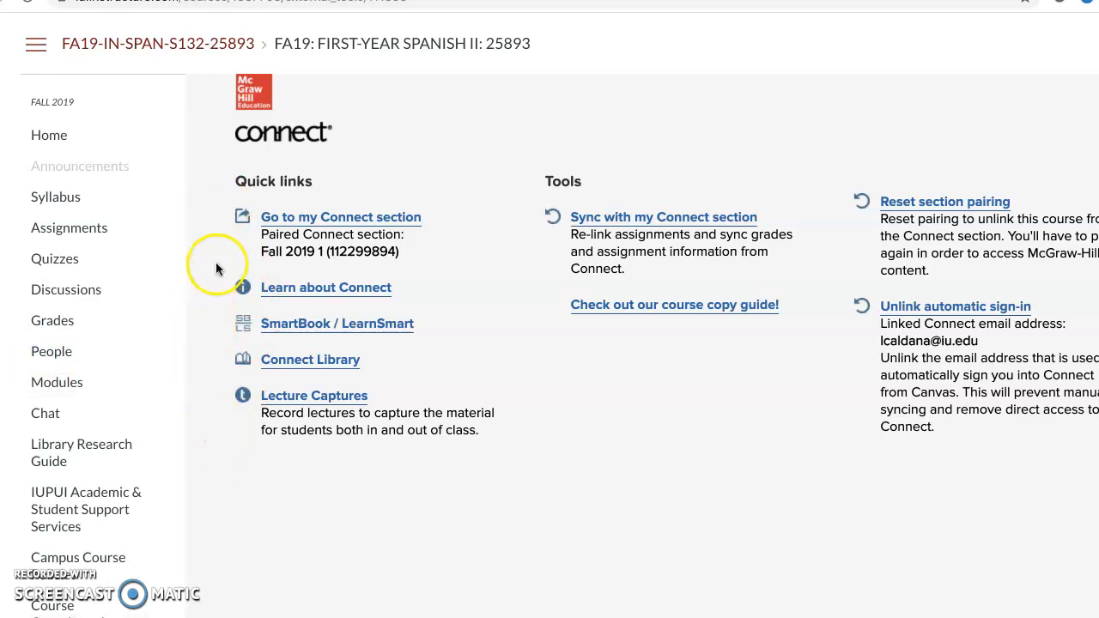
left_click(329, 223)
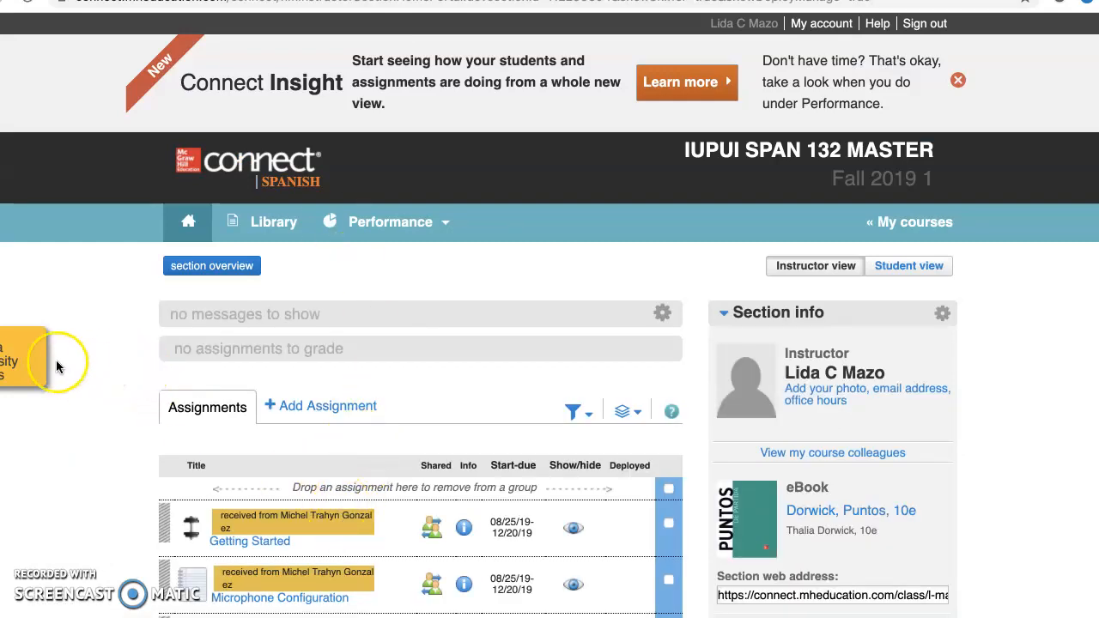
left_click(24, 361)
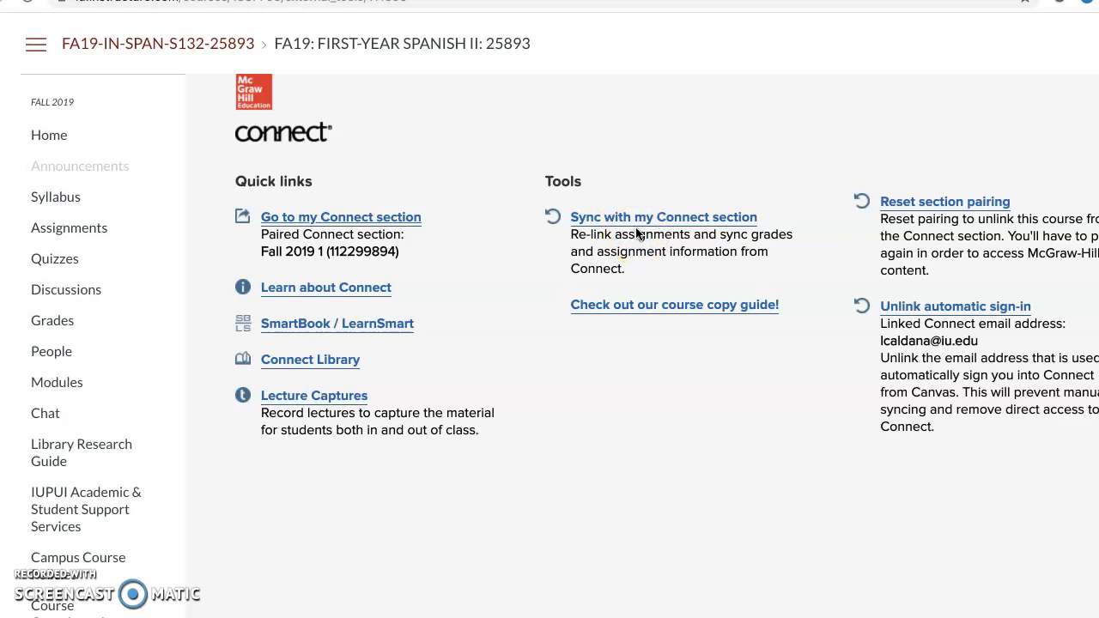
Review the course's Assignments list to check the names, availability and due dates of the assignments.
left_click(103, 230)
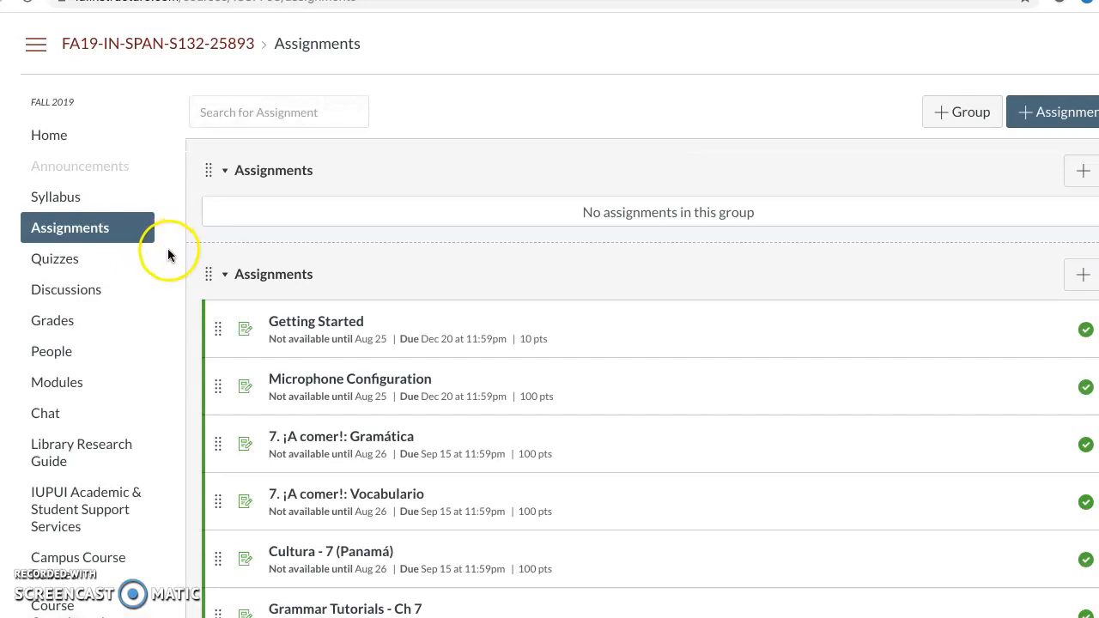
scroll(189, 265, "down", 3)
scroll(190, 269, "down", 7)
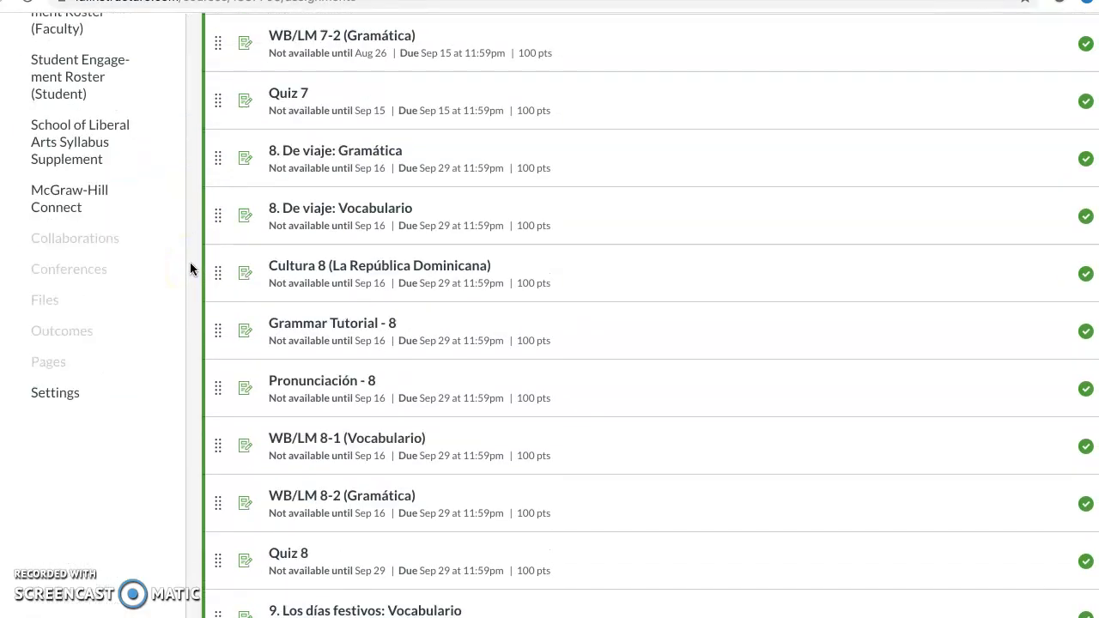
scroll(190, 269, "up", 7)
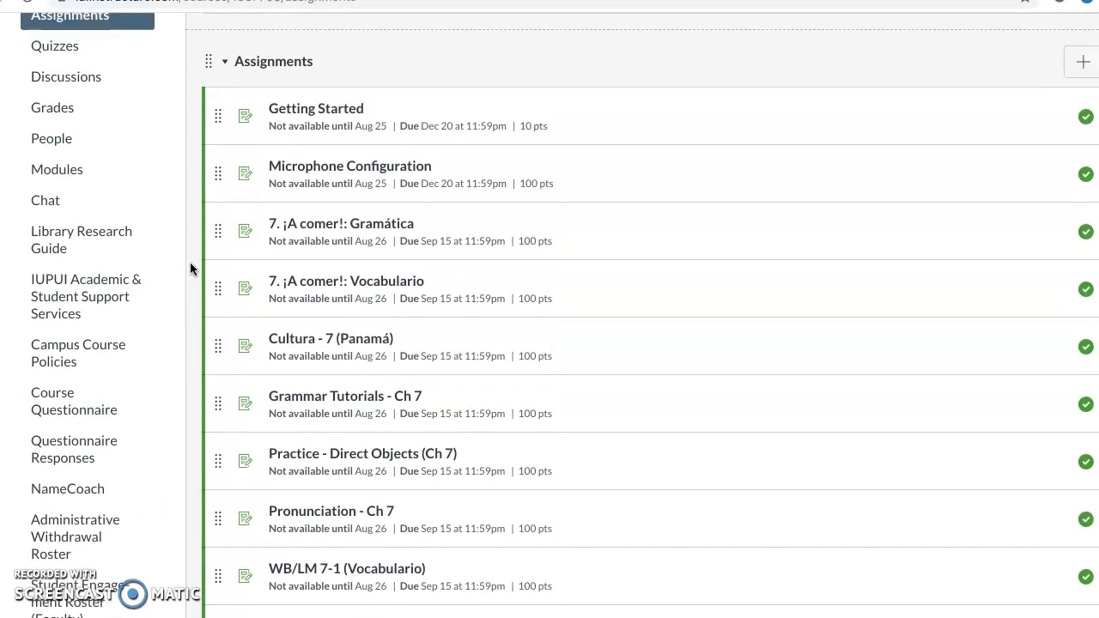
scroll(134, 137, "up", 1)
scroll(133, 138, "down", 5)
Sync the course with its paired McGraw-Hill Connect section, deploying the undeployed assignments, and acknowledge the completed deployment.
left_click(80, 461)
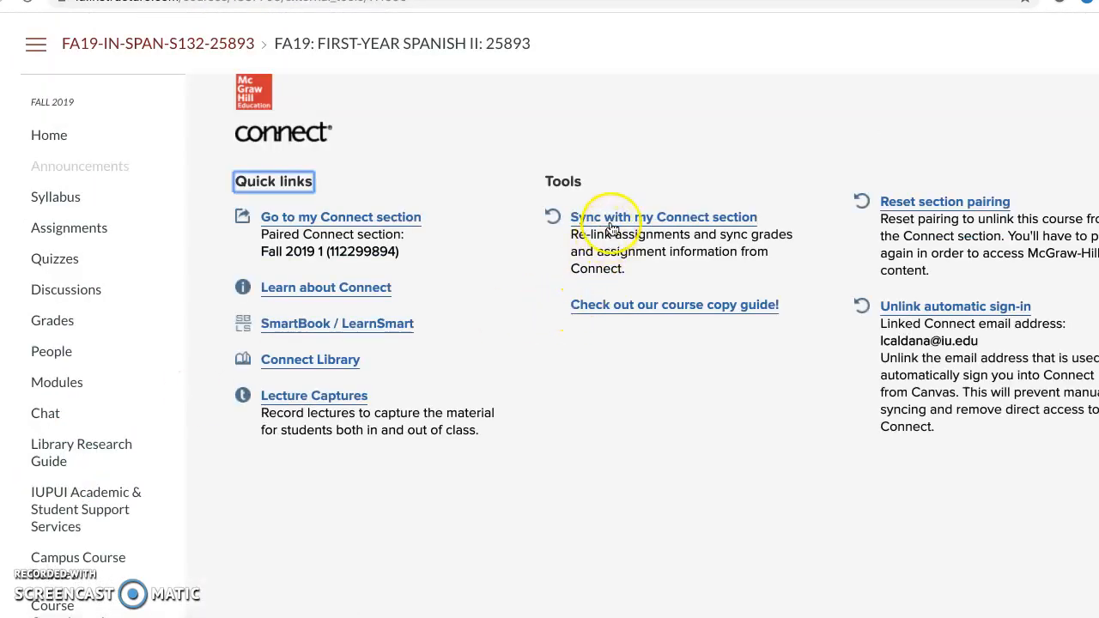
left_click(611, 226)
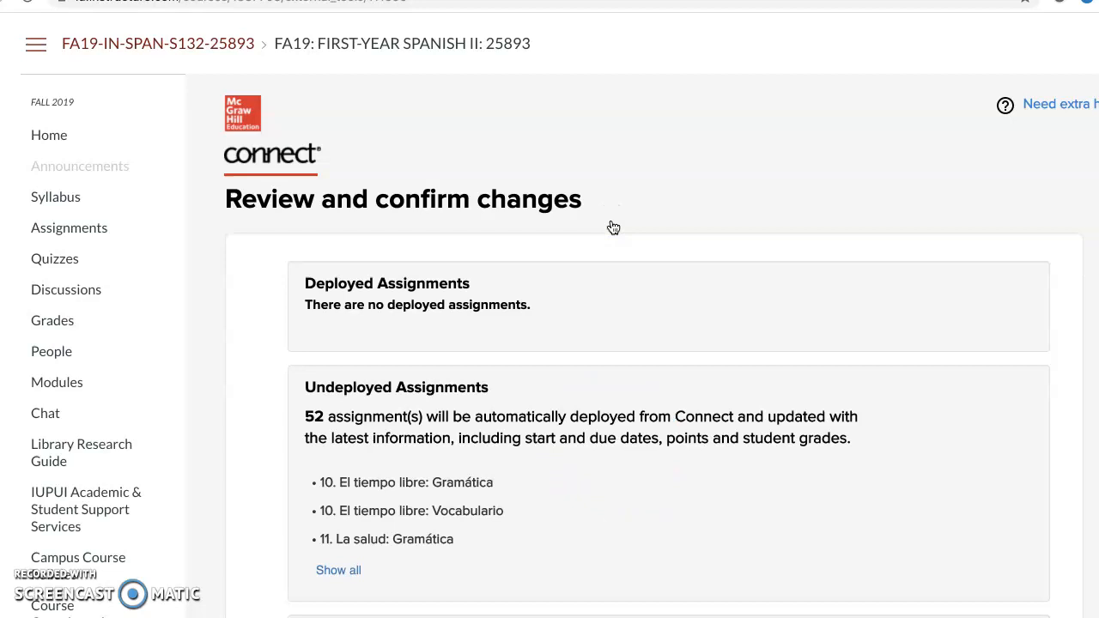
scroll(613, 227, "down", 1)
scroll(613, 228, "down", 4)
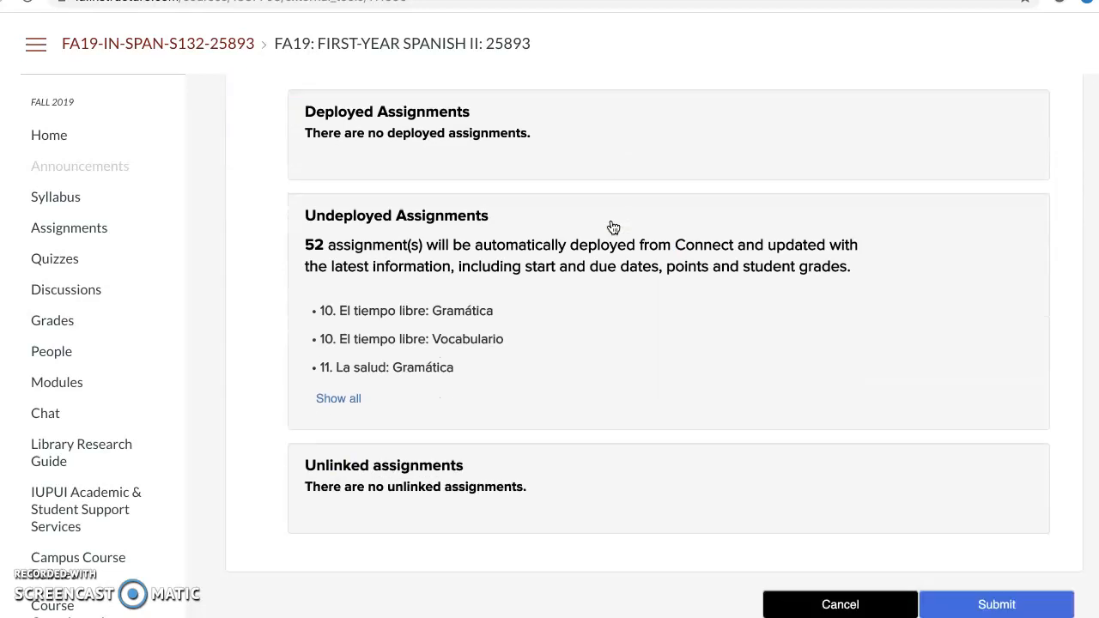
left_click(992, 517)
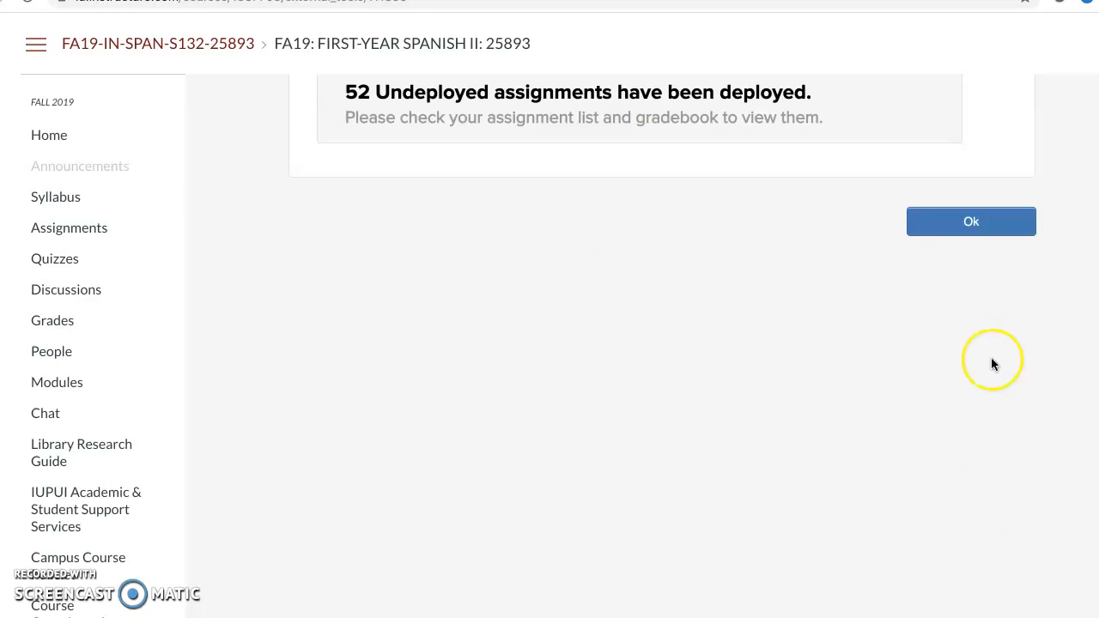
left_click(987, 223)
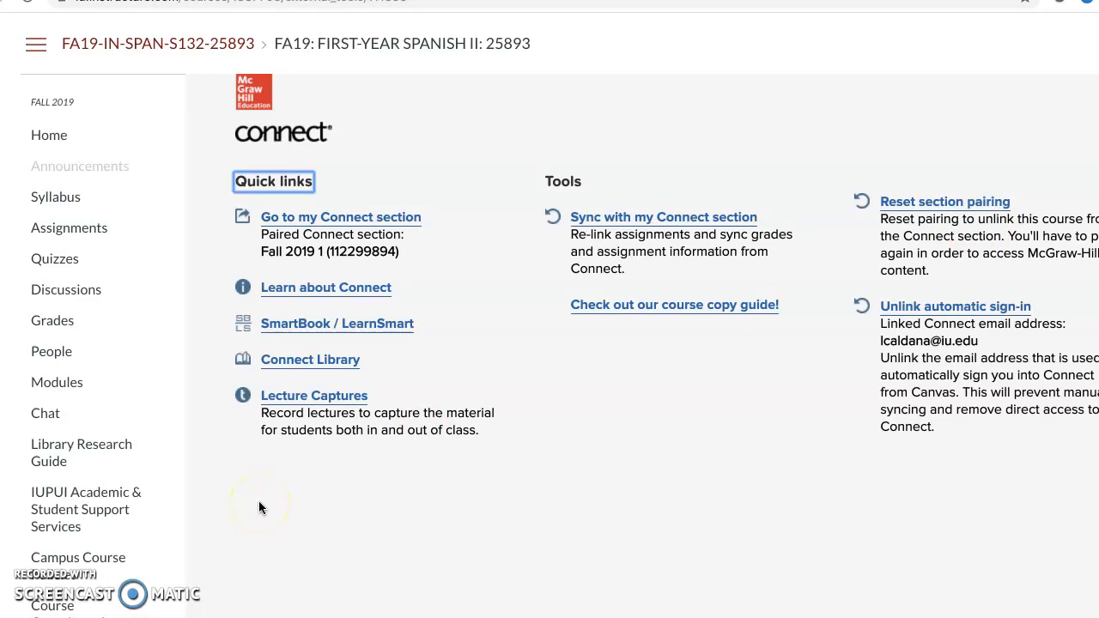
From the course's Assignments list, launch 7. ¡A comer!: Vocabulario in Connect to check its link, and return to the list in Canvas.
left_click(80, 234)
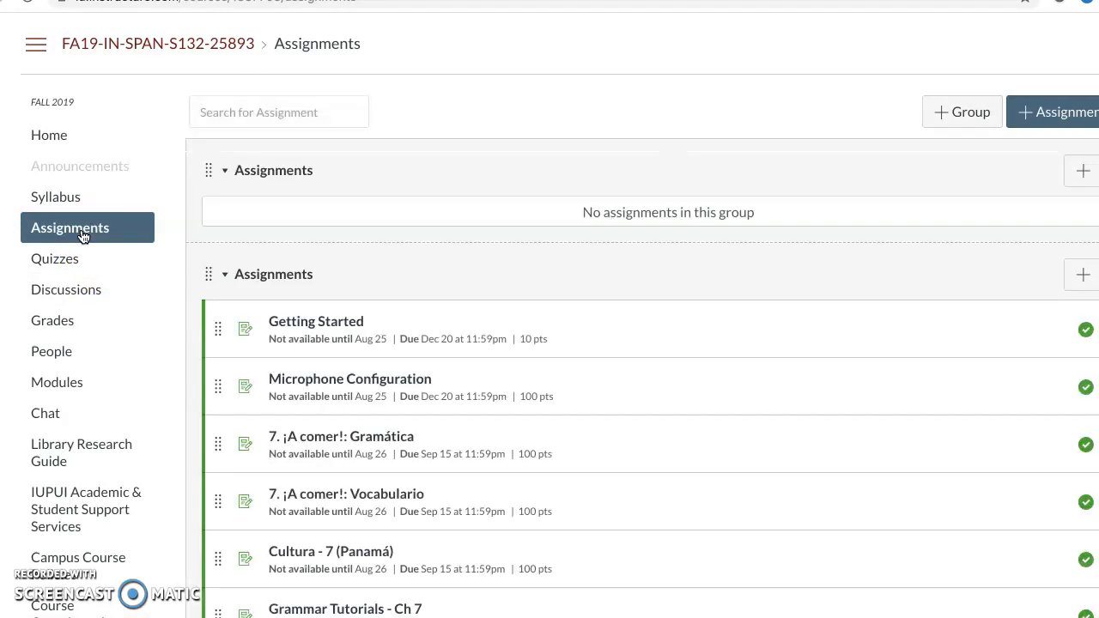
scroll(289, 434, "down", 2)
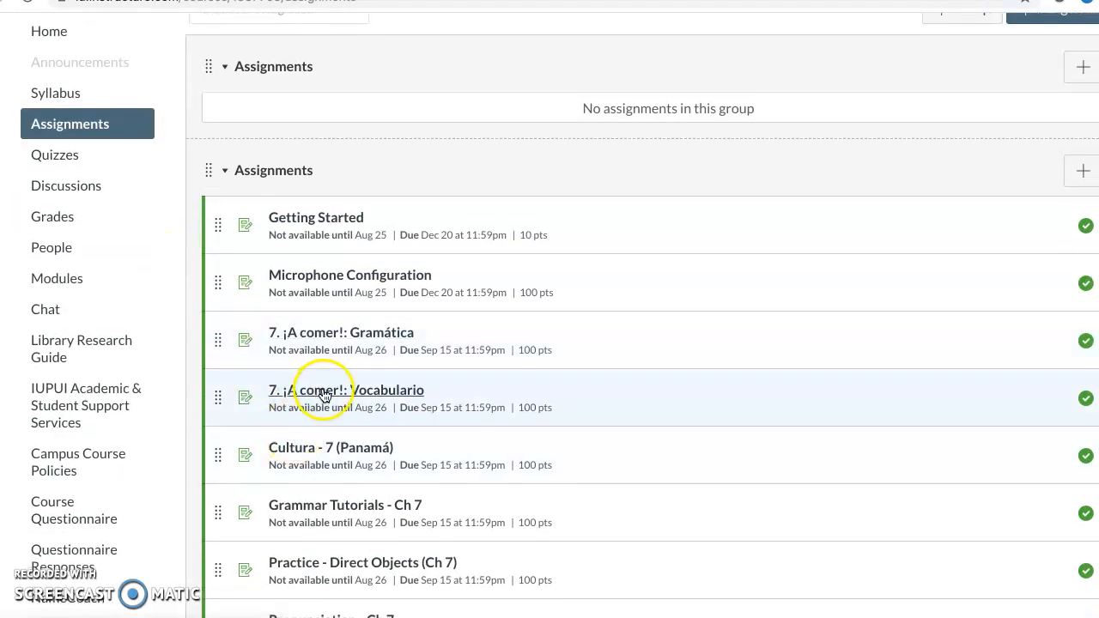
left_click(326, 396)
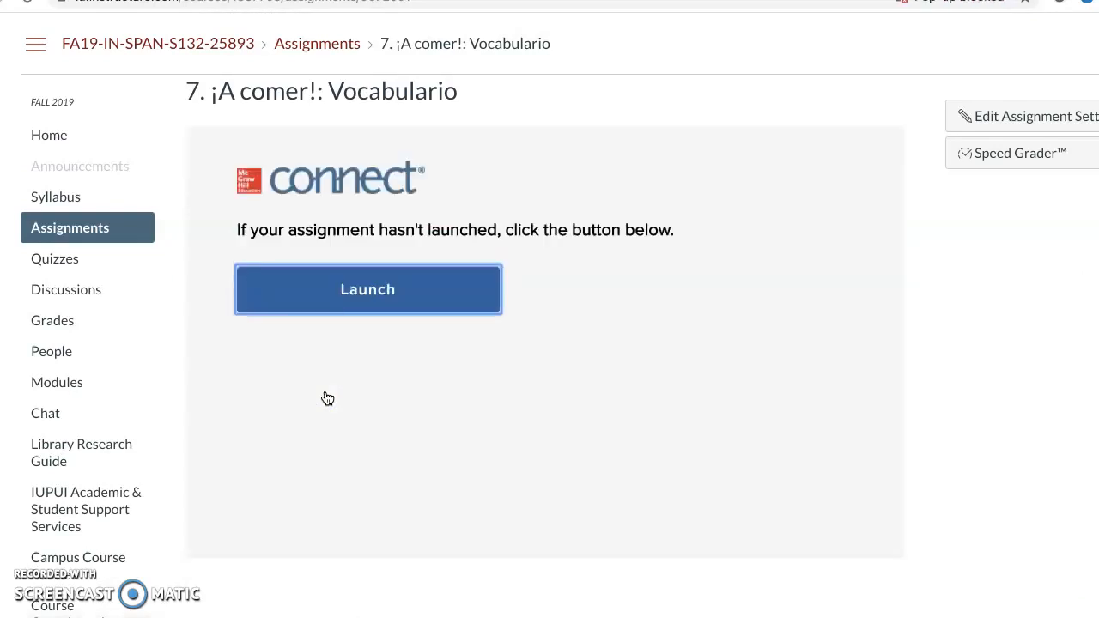
left_click(388, 299)
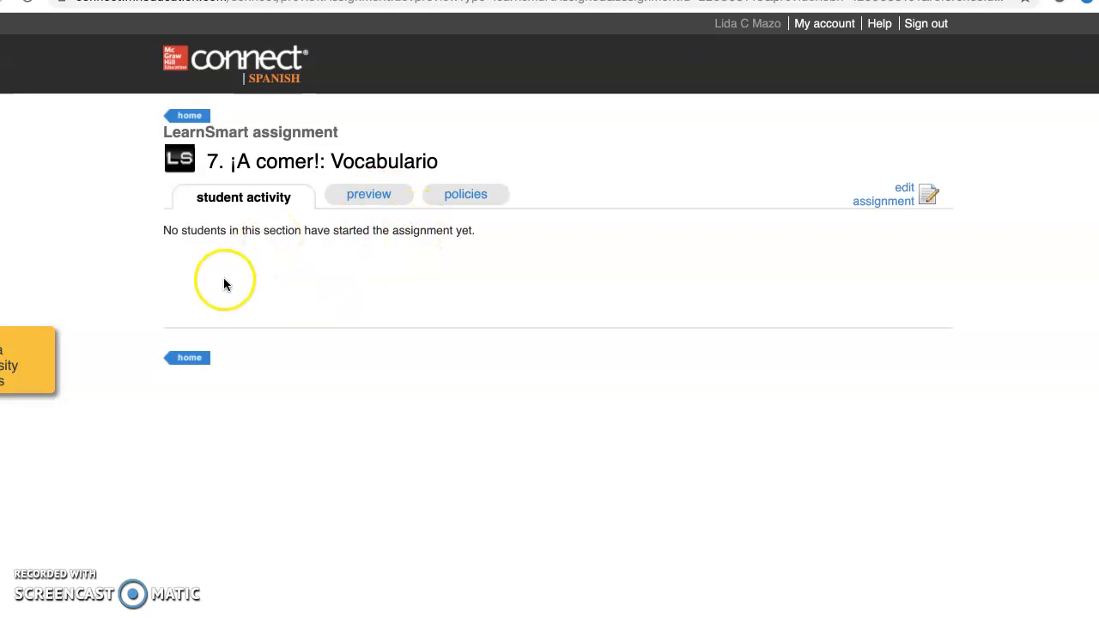
left_click(13, 366)
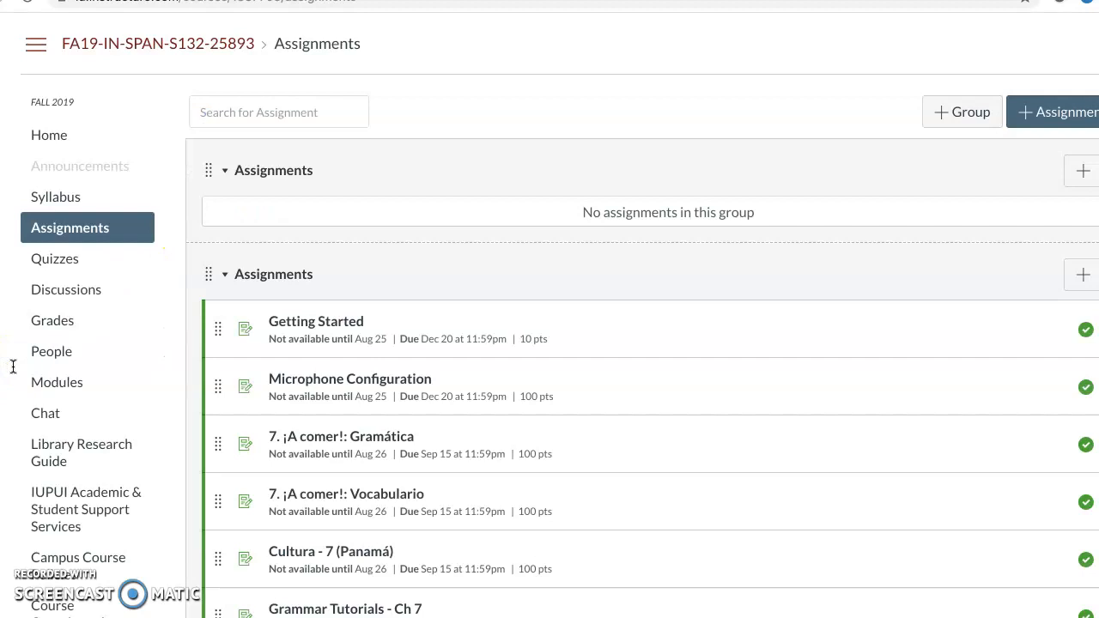